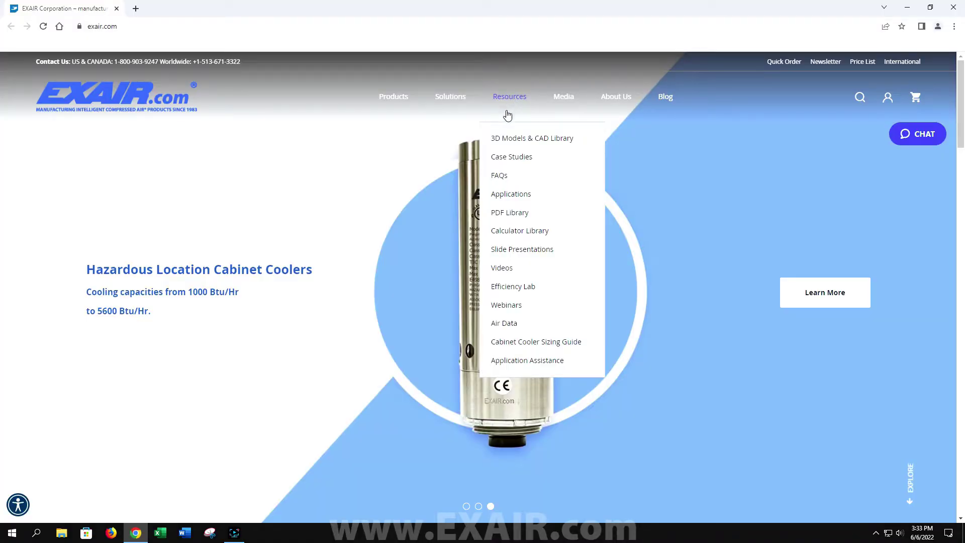
Step: Open the Cabinet Cooler System Calculator and enter cabinet dimensions 24 × 20 × 9 in
click(520, 233)
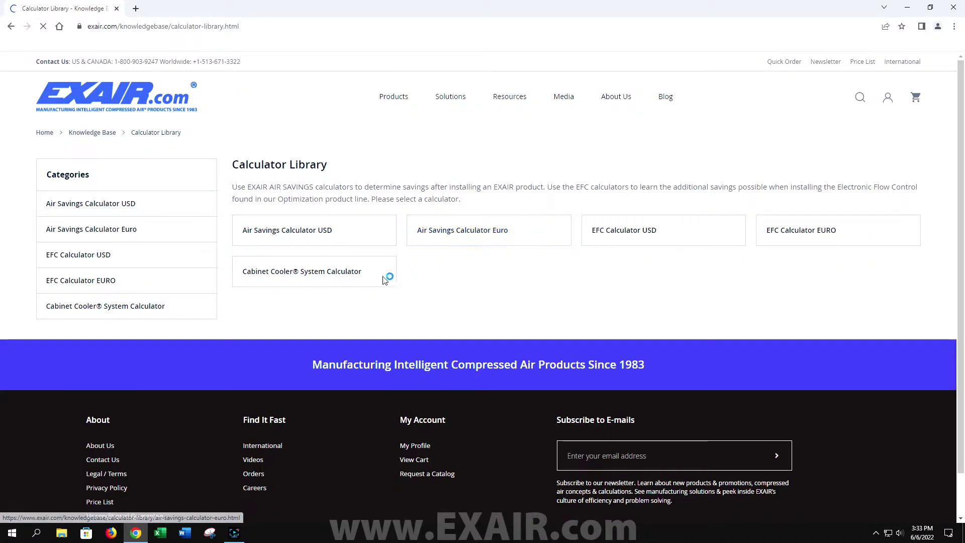
click(308, 274)
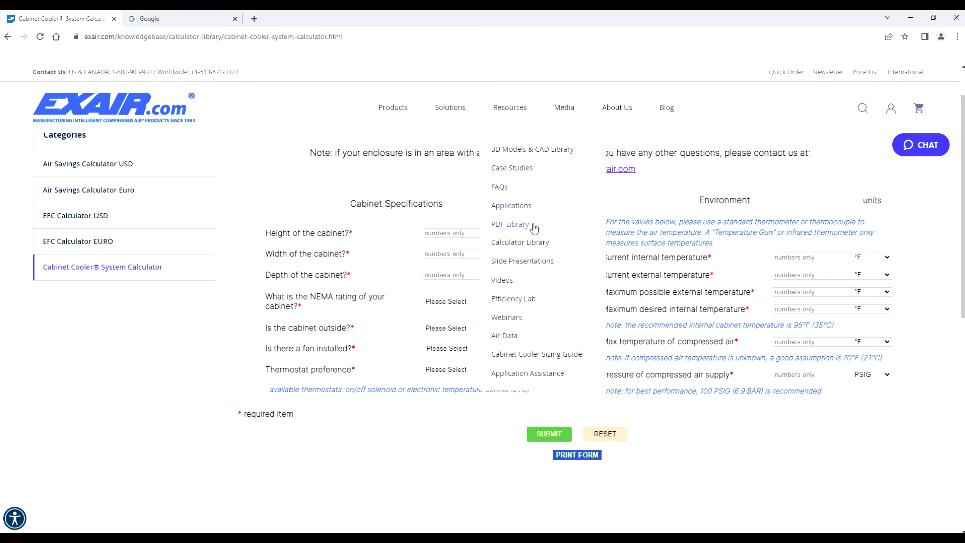
click(457, 233)
text(24)
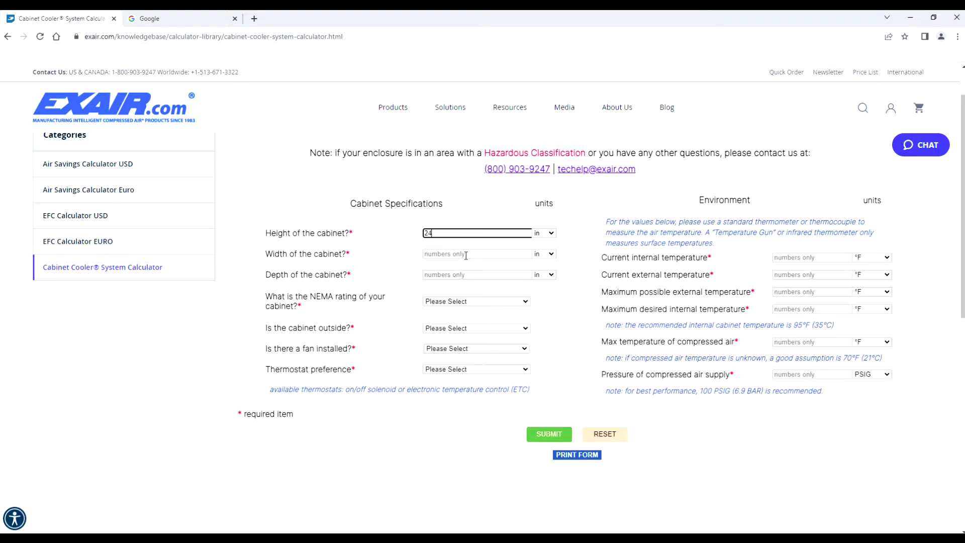
click(466, 256)
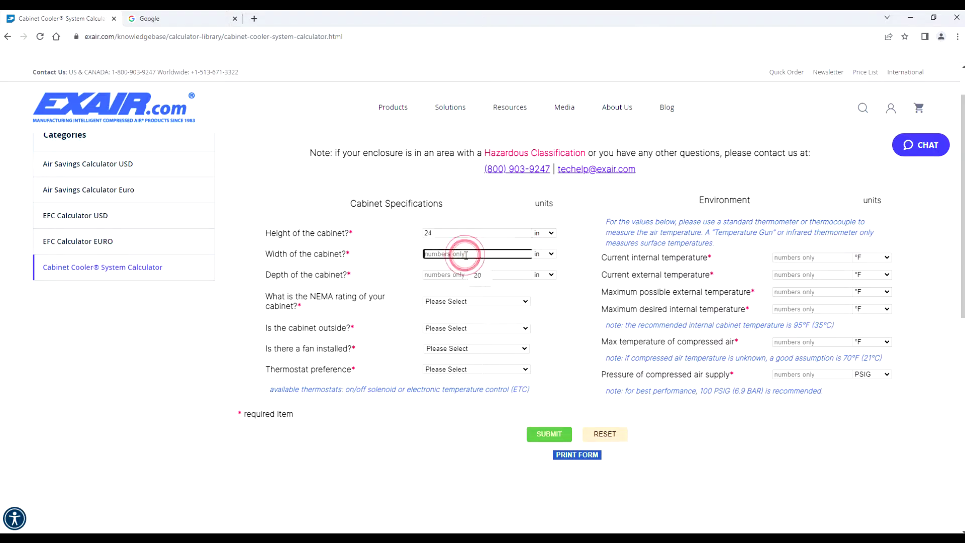
text(20)
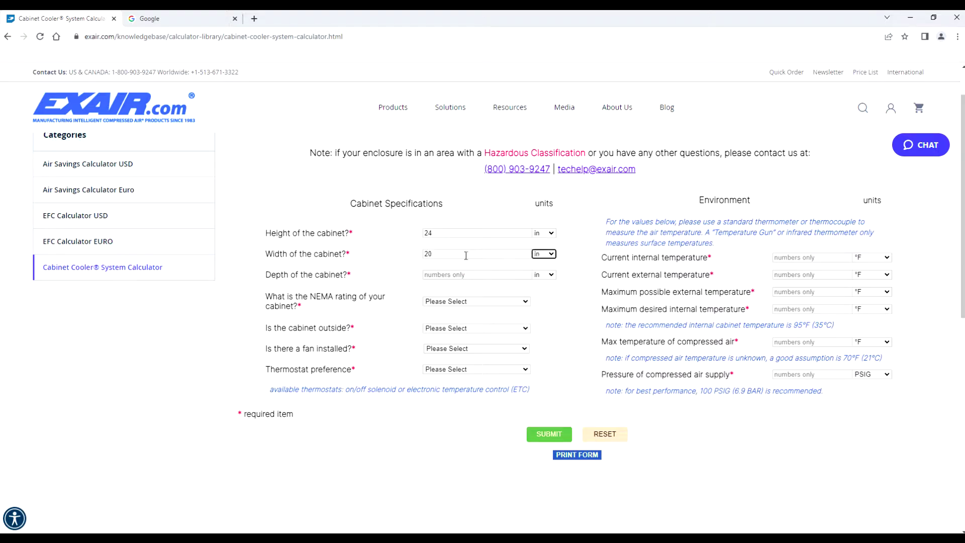
key(Tab)
text(9)
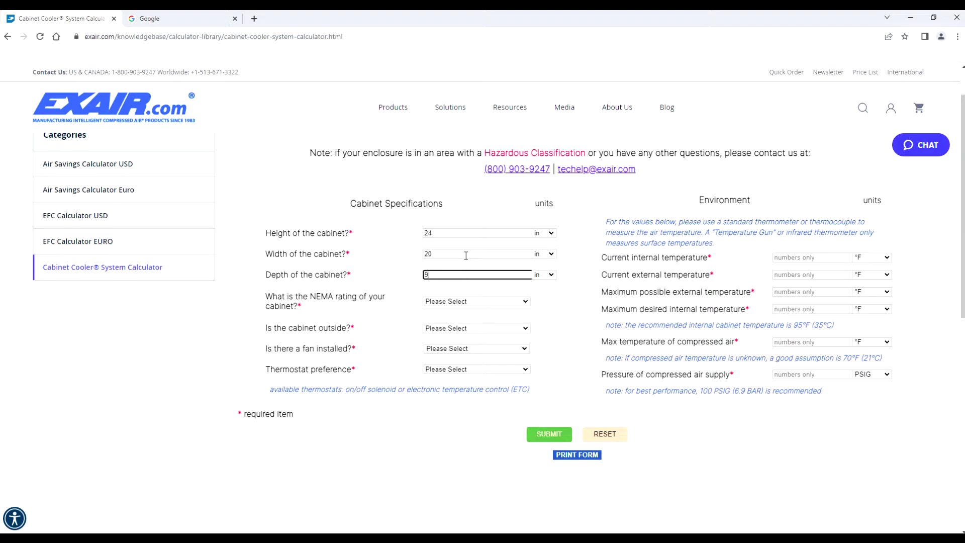
click(543, 274)
Step: Set the enclosure rating to NEMA 4X (IP66) and mark the cabinet as not outside
click(525, 301)
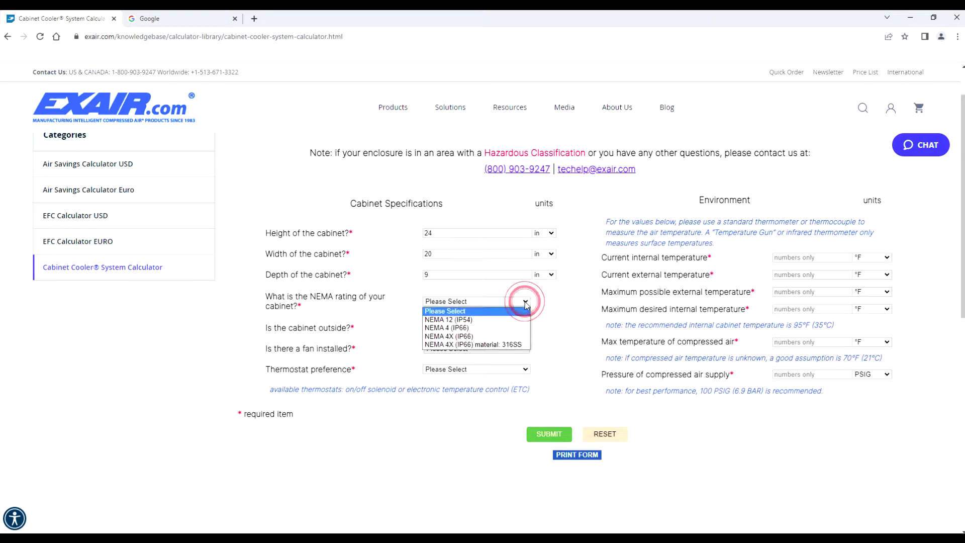
click(501, 329)
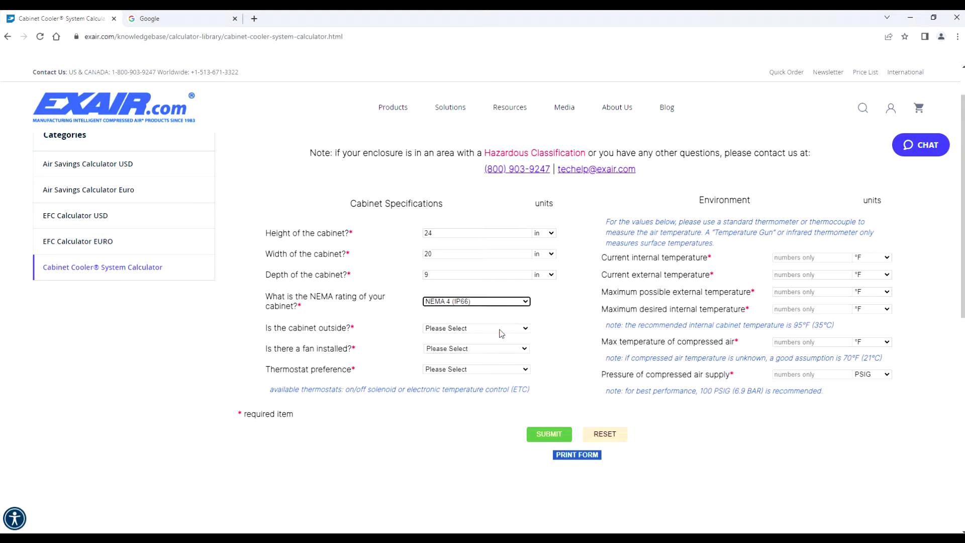
click(502, 331)
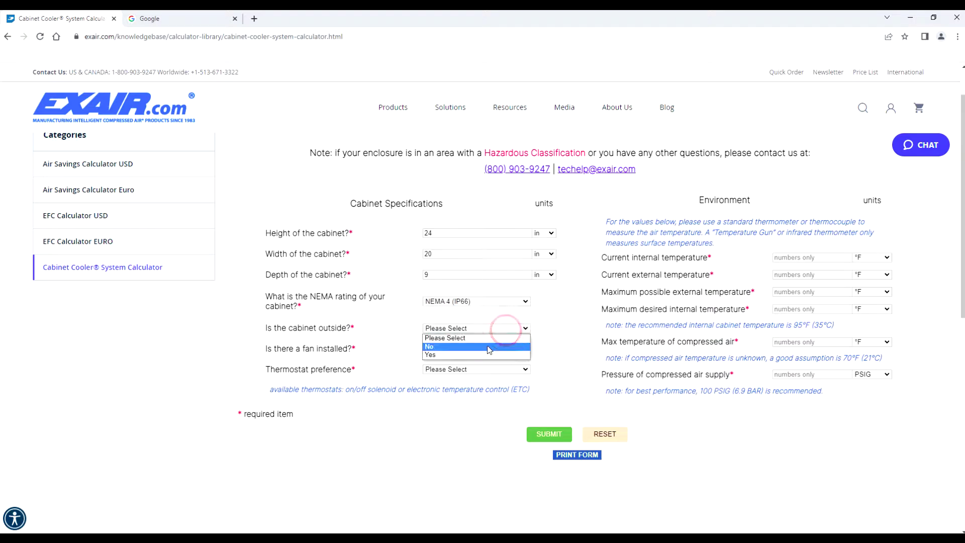
click(487, 355)
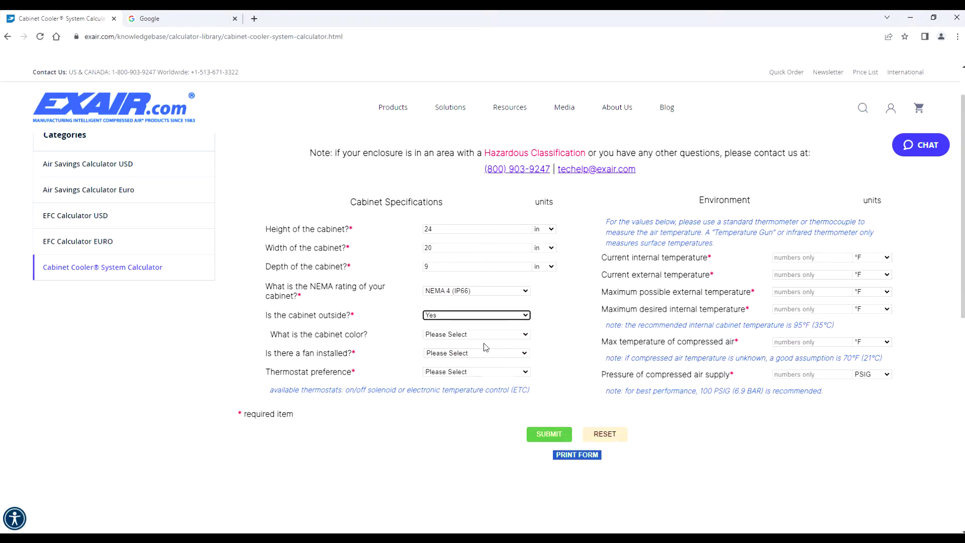
click(486, 340)
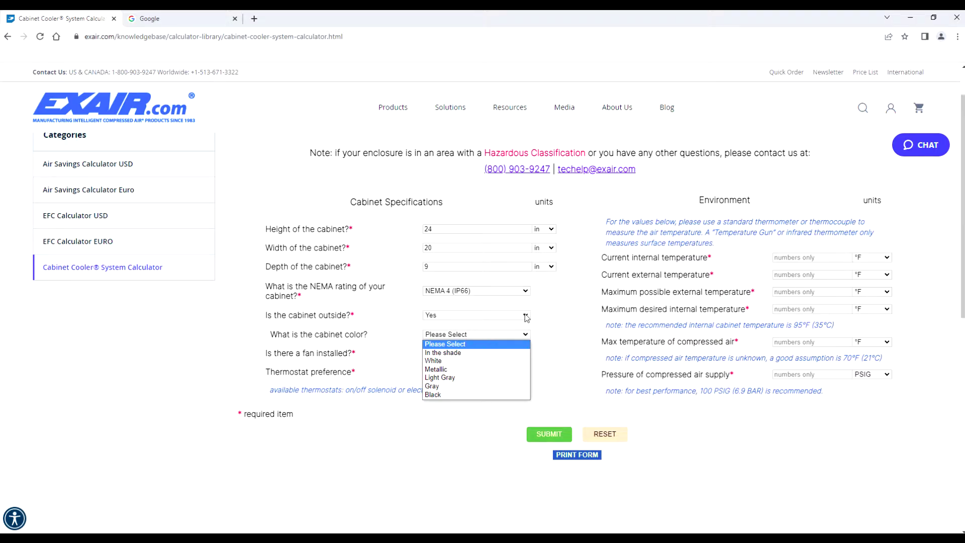
click(526, 317)
click(504, 341)
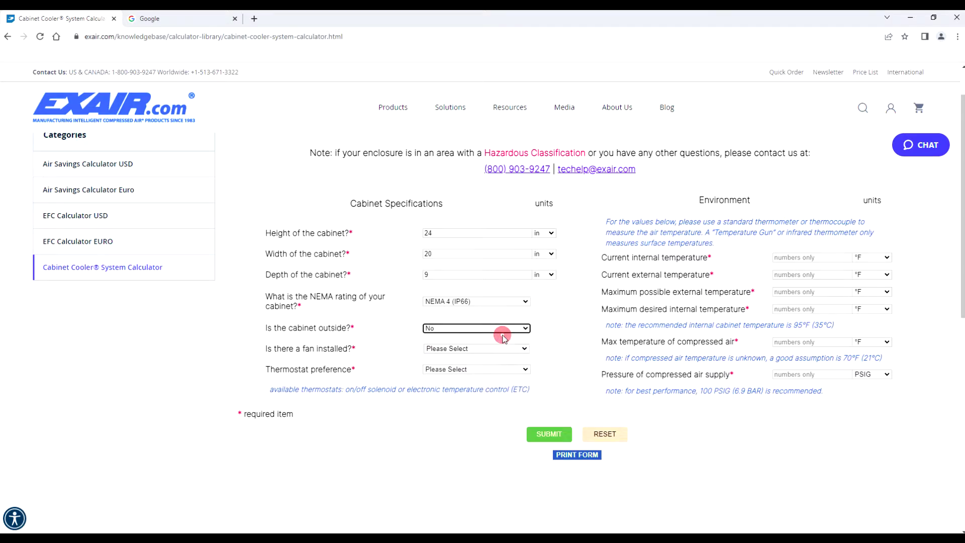
Step: Set the fan-installed answer to No
click(508, 348)
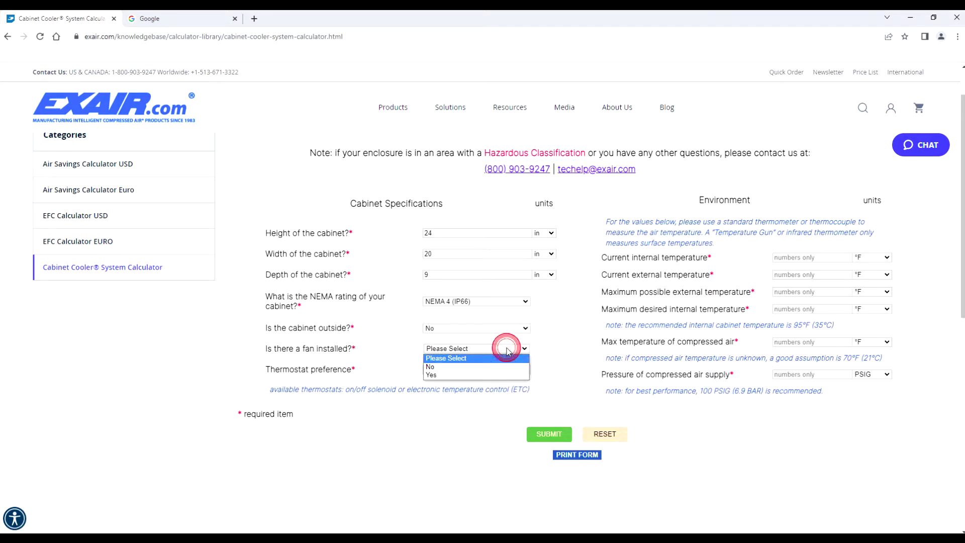
click(503, 374)
click(532, 338)
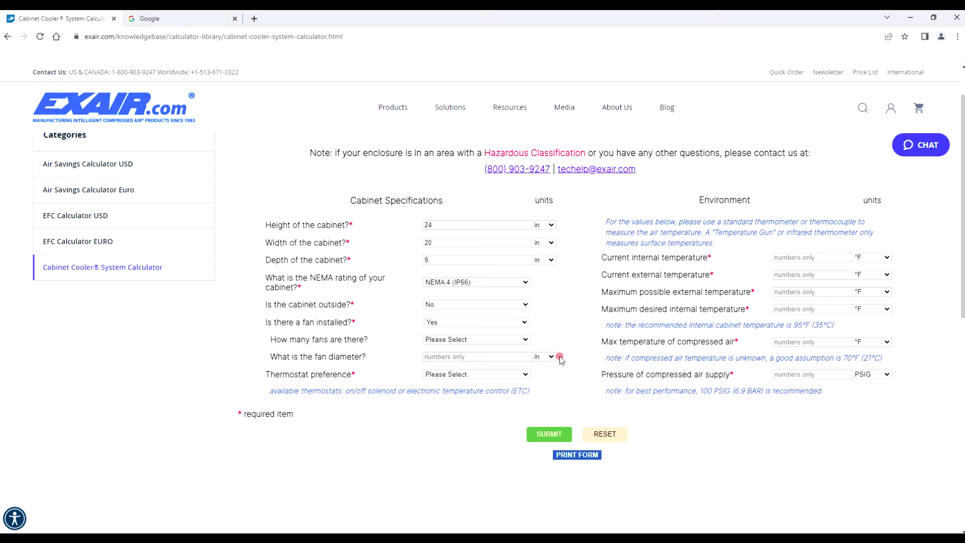
click(523, 324)
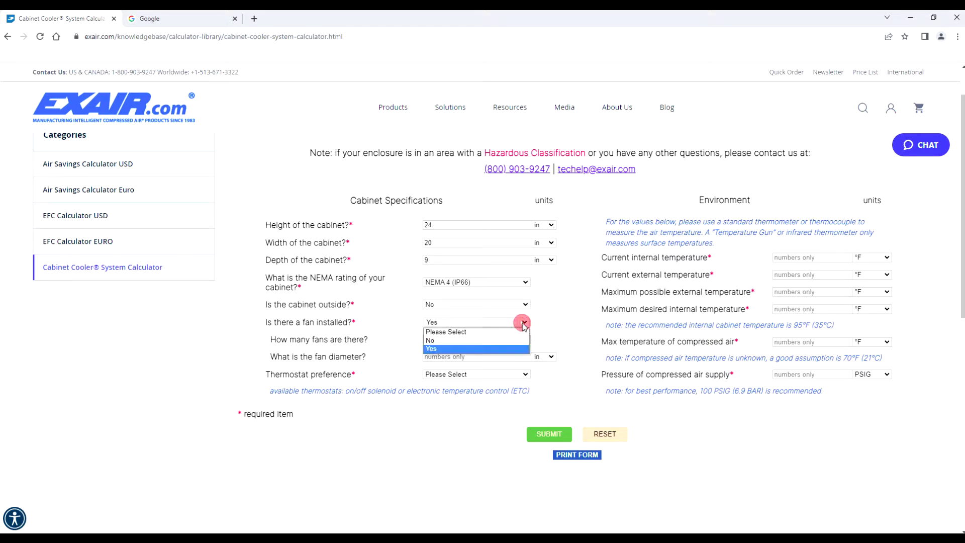
click(500, 341)
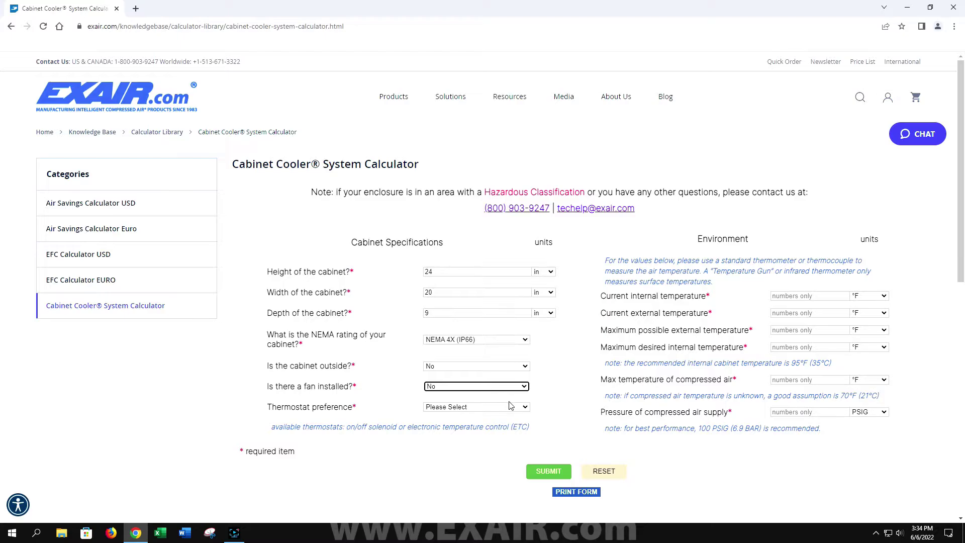
Step: Choose a Standard Thermostat at 120VAC
click(513, 407)
click(497, 436)
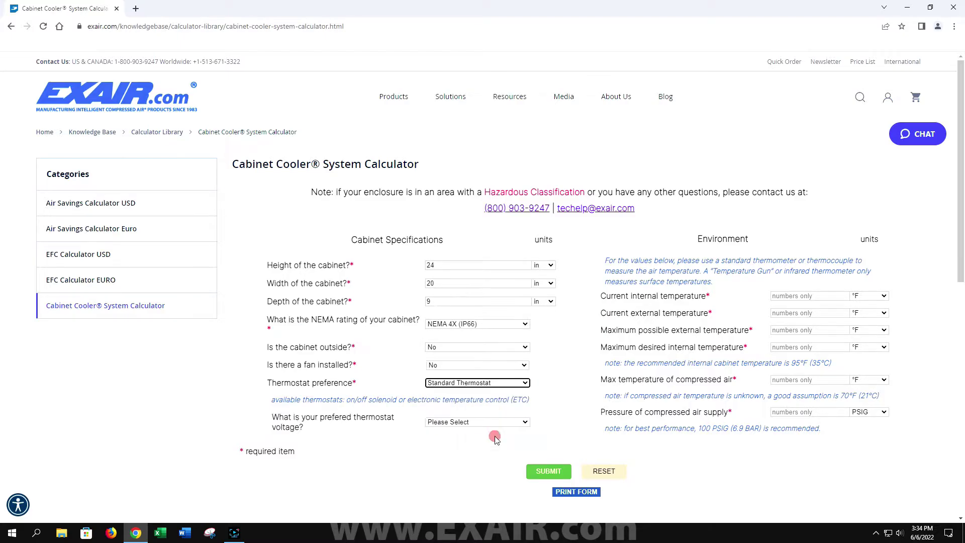
click(509, 423)
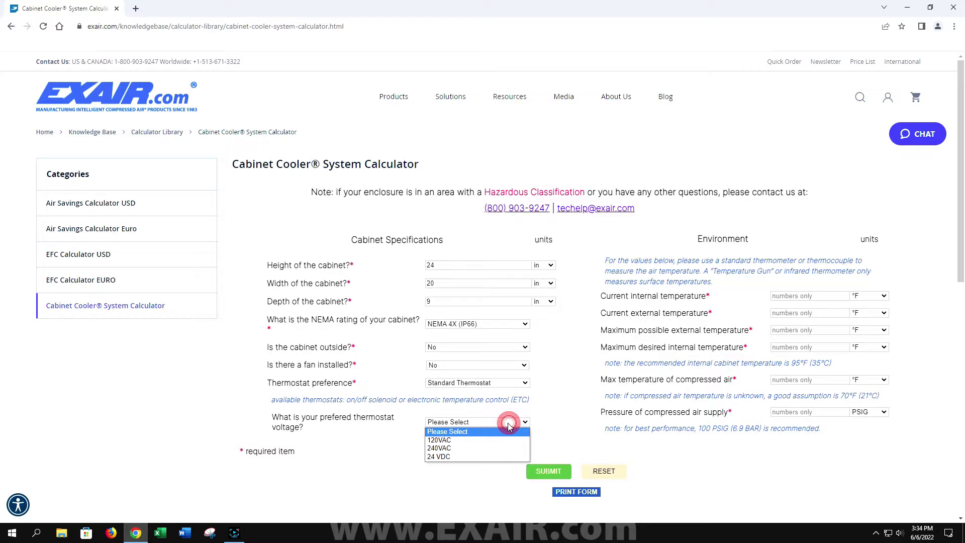
click(472, 440)
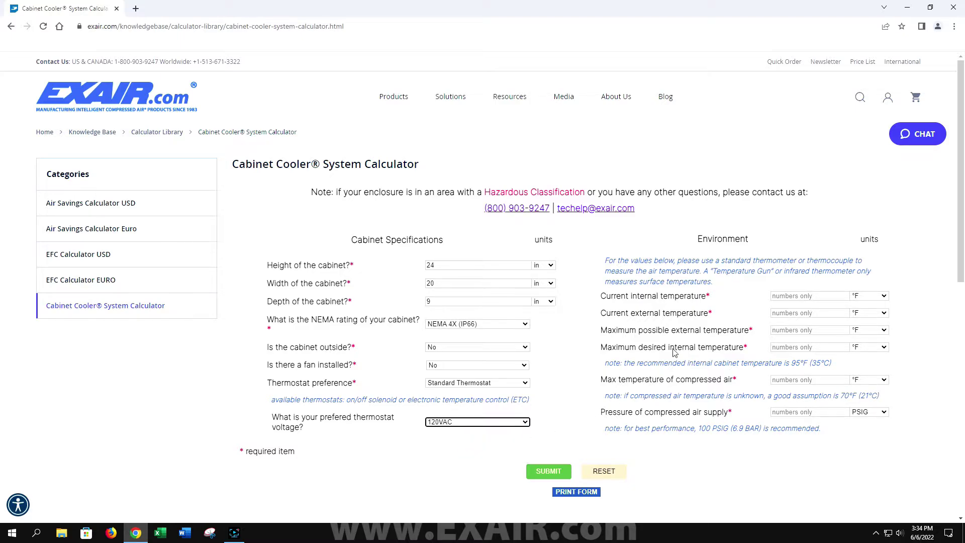
Step: Enter internal 110.8 °F, external 71.4 °F and maximum external 85 °F temperatures
click(778, 296)
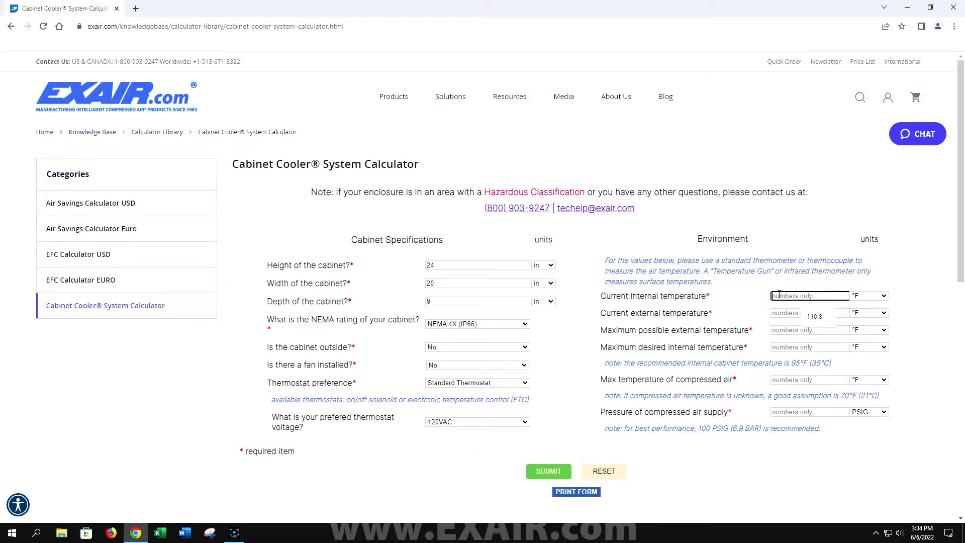
text(110.8)
click(789, 313)
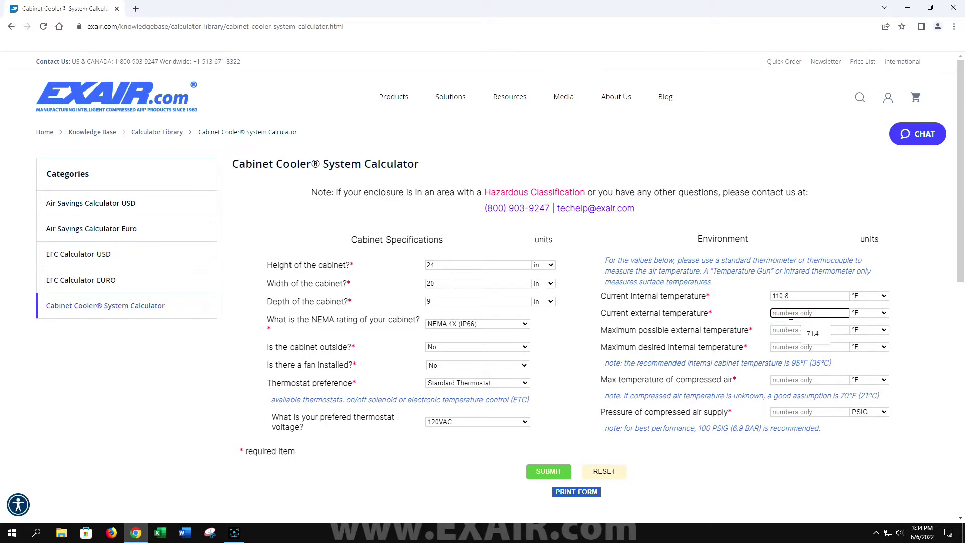
text(71.4)
click(808, 331)
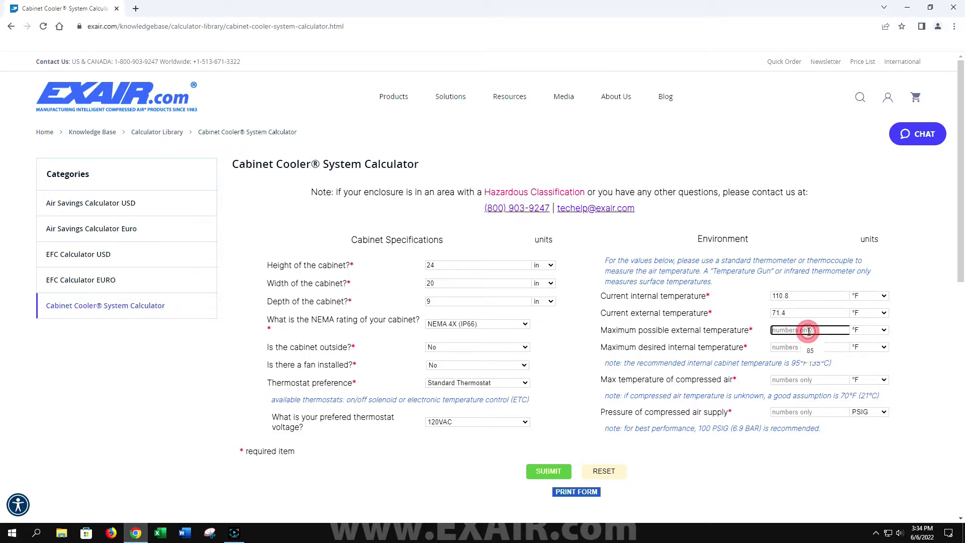
text(85)
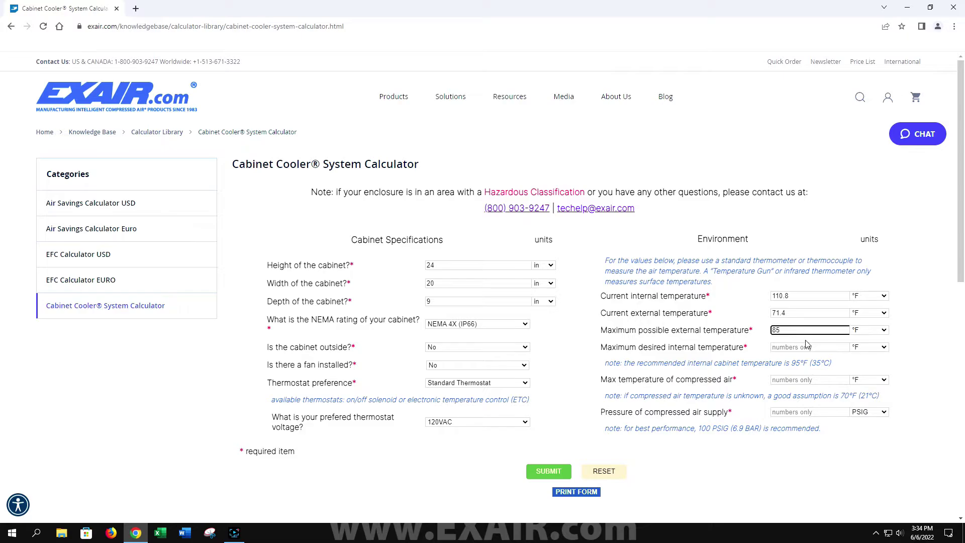
Step: Enter desired internal 95 °F, compressed air 70 °F and supply pressure 100 PSIG
click(807, 346)
text(95)
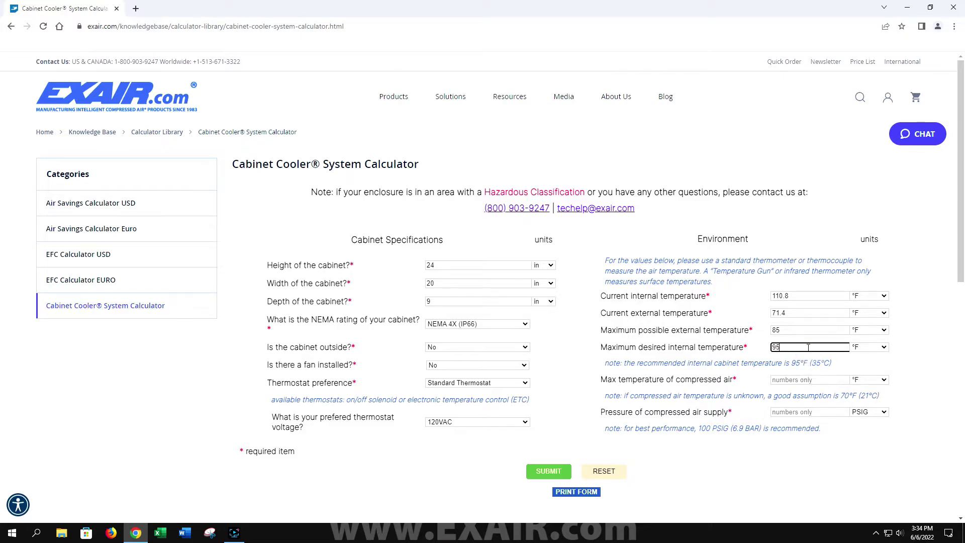
click(868, 347)
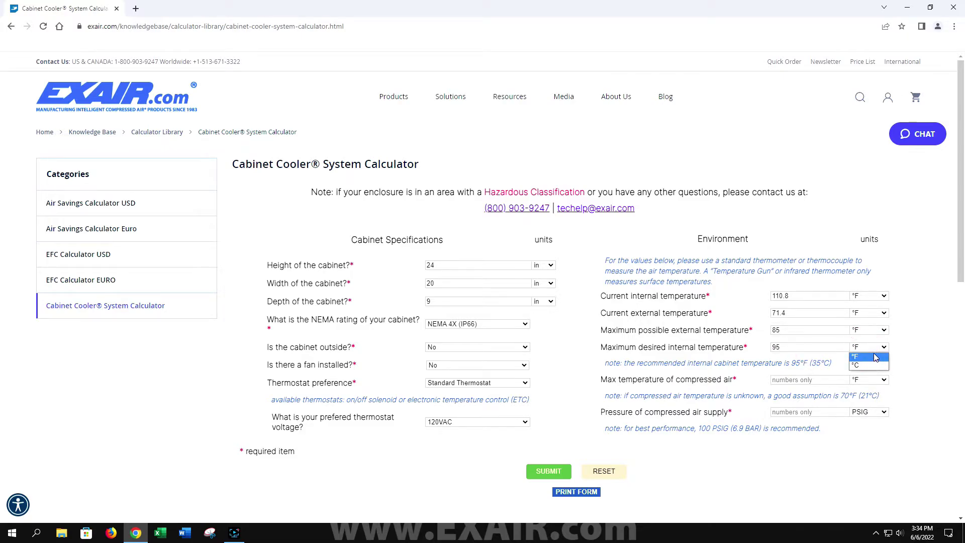
click(874, 357)
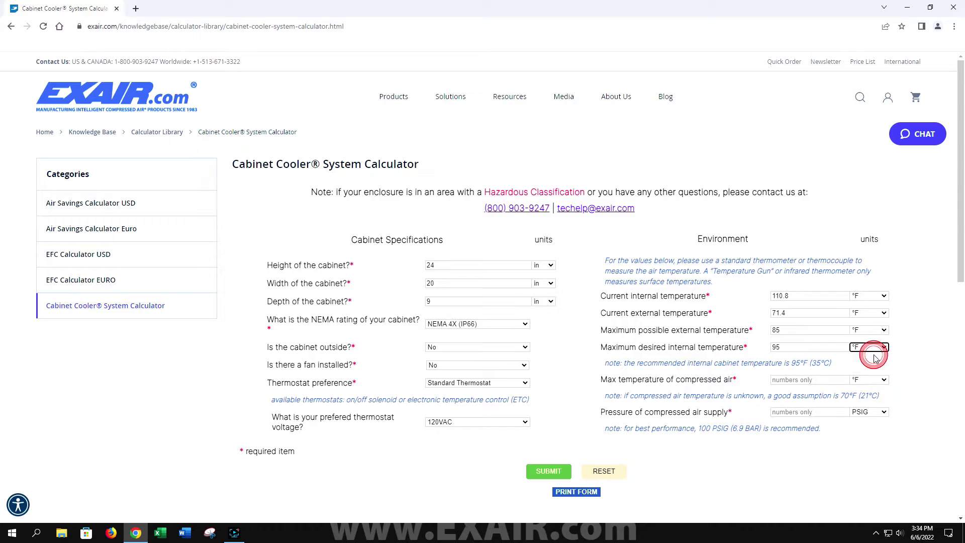
click(835, 380)
text(70)
click(817, 401)
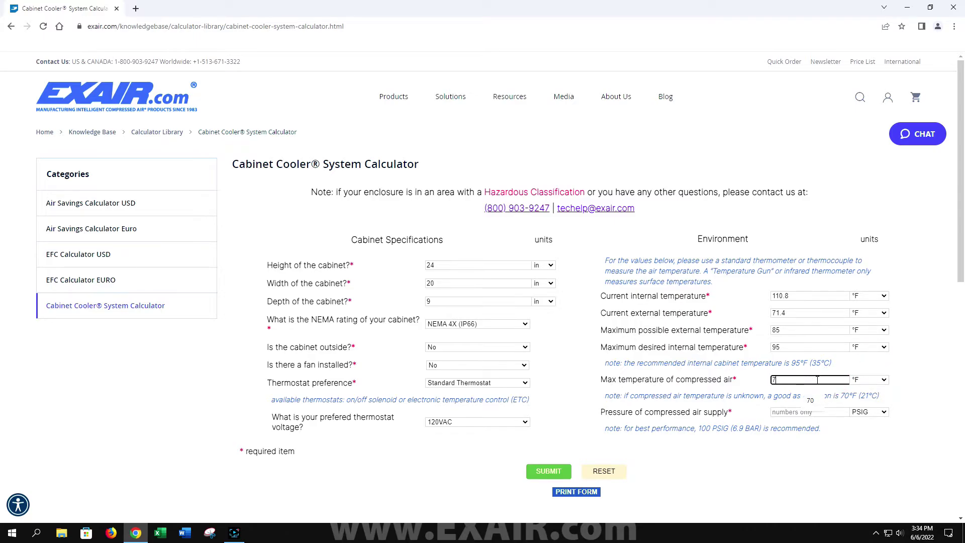
click(801, 411)
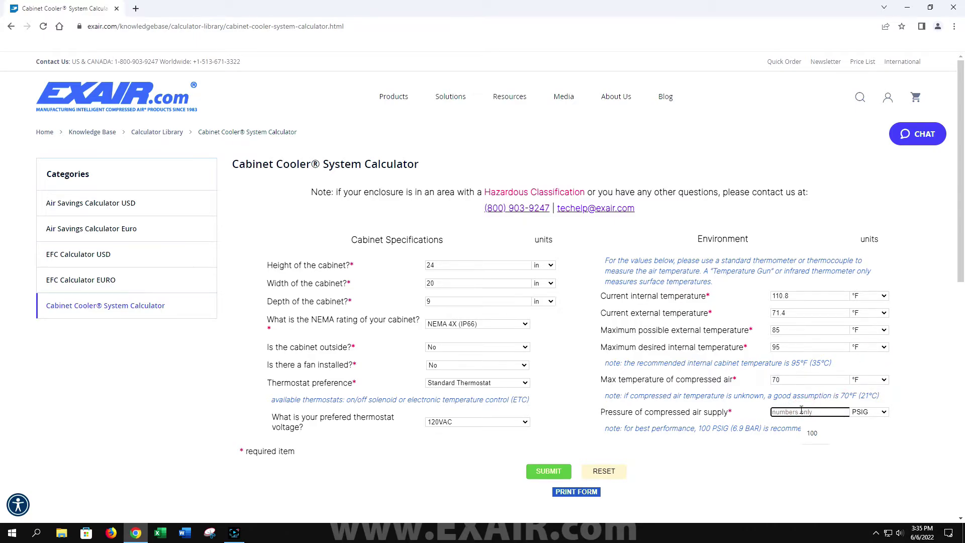
text(100)
click(802, 412)
click(558, 477)
Step: Submit the form to get the recommended Cabinet Cooler model 4804SS
click(554, 475)
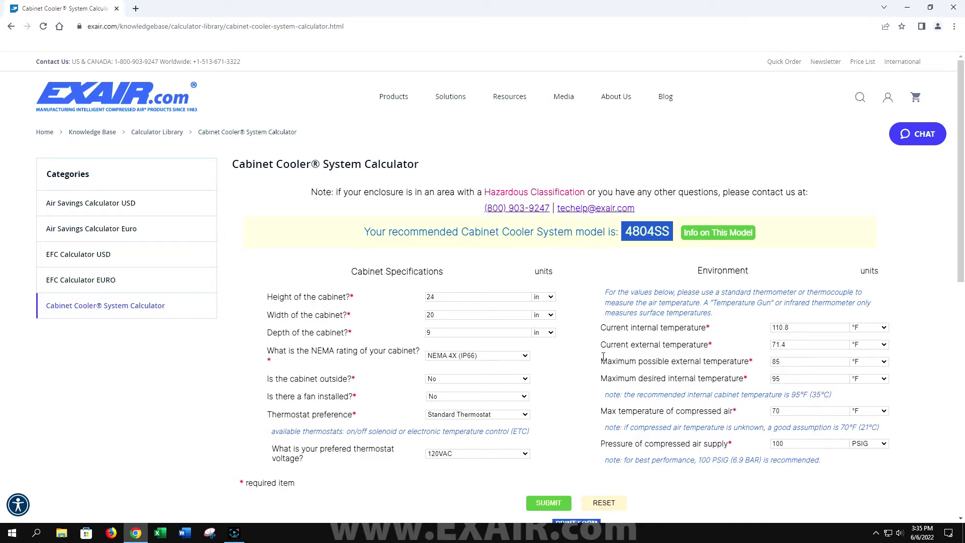
scroll(603, 356, down, 1)
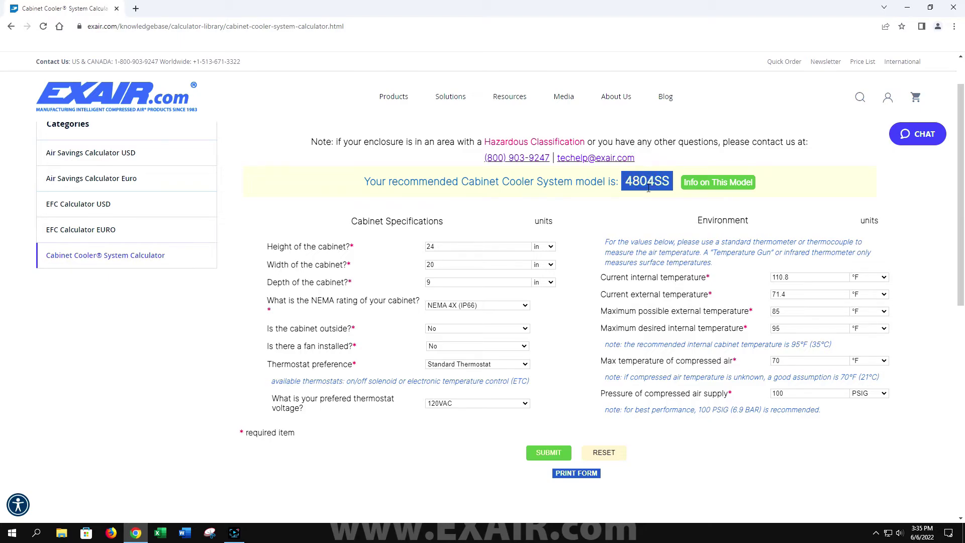
Step: Open the 4804SS product page ($1,349.00) and browse it, including its specifications
click(702, 184)
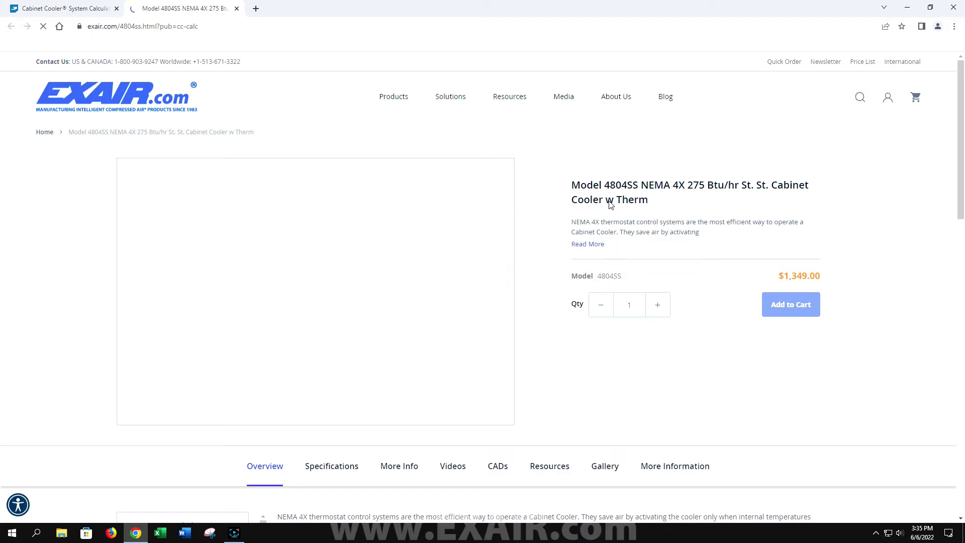
drag(605, 185, 649, 186)
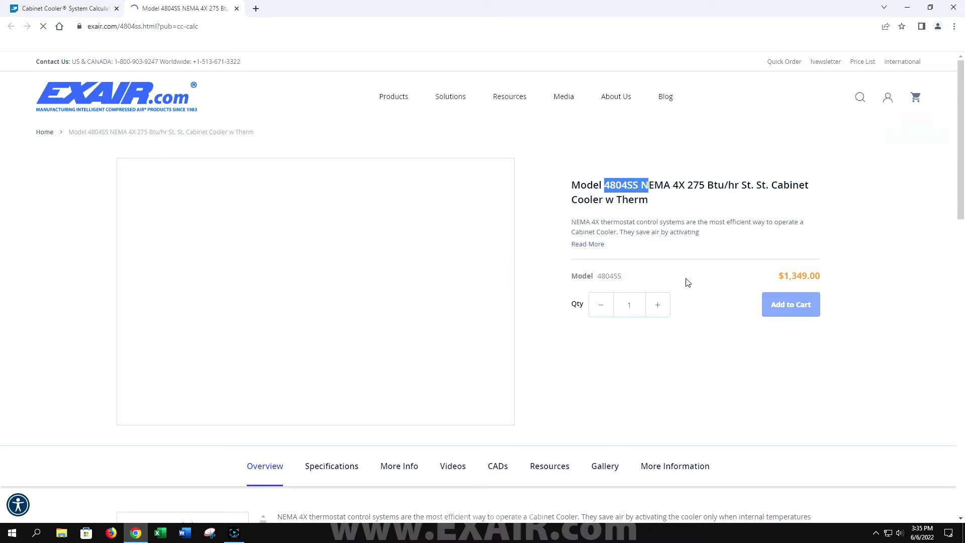
scroll(685, 280, down, 3)
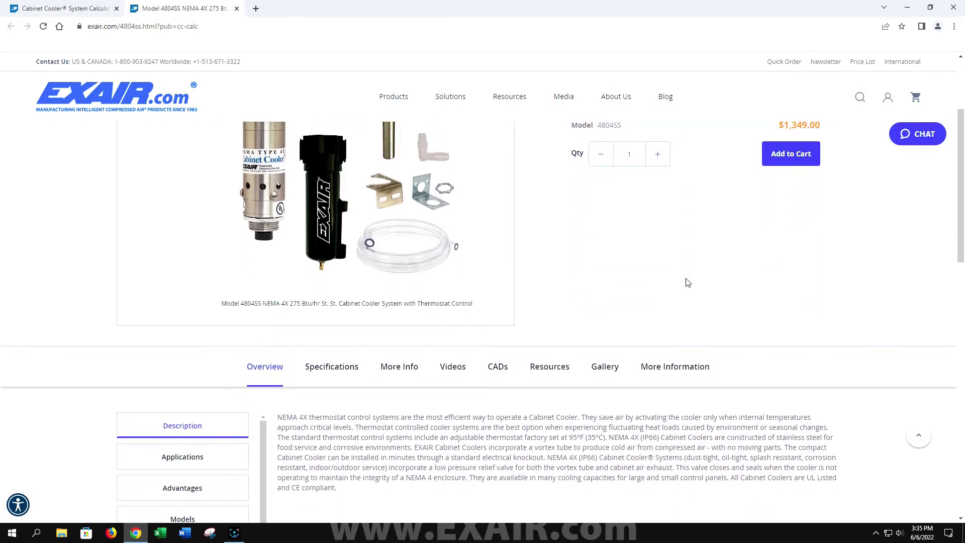
scroll(685, 280, up, 2)
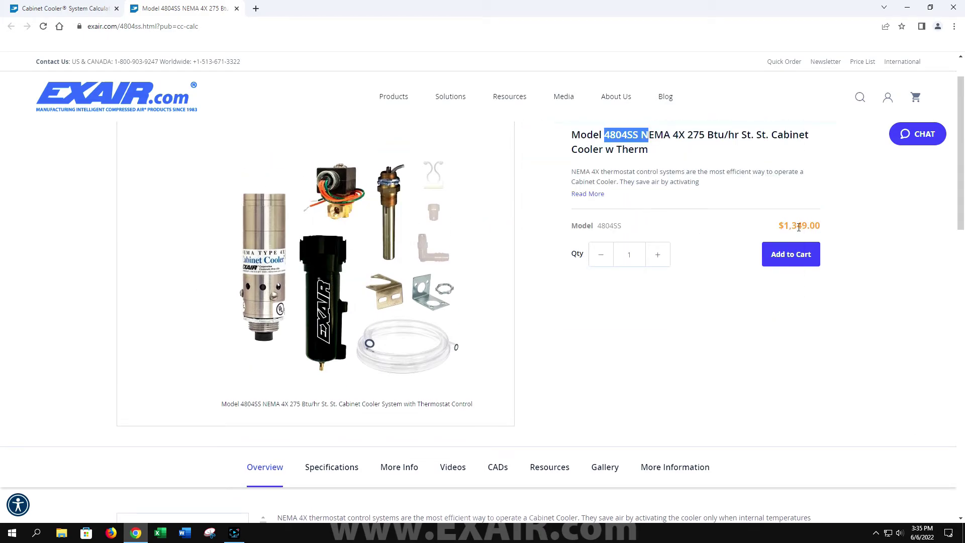
scroll(653, 321, down, 2)
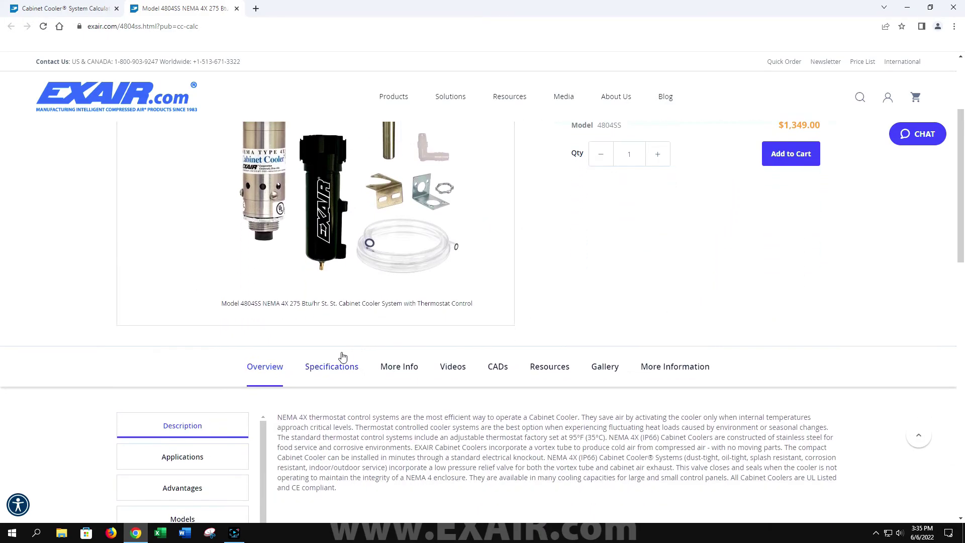
click(344, 353)
Step: Close the product tab, preview the calculator form for printing, then cancel the preview
click(236, 8)
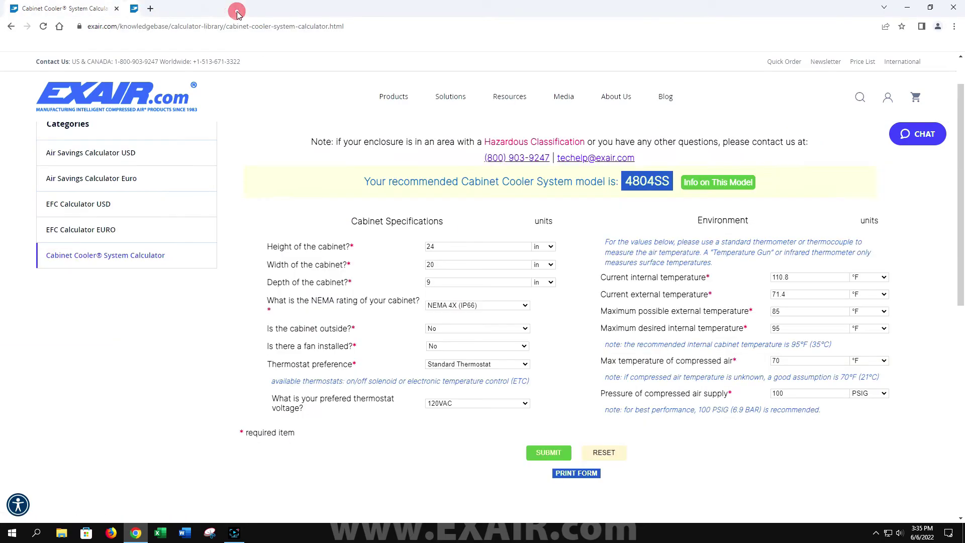
click(580, 473)
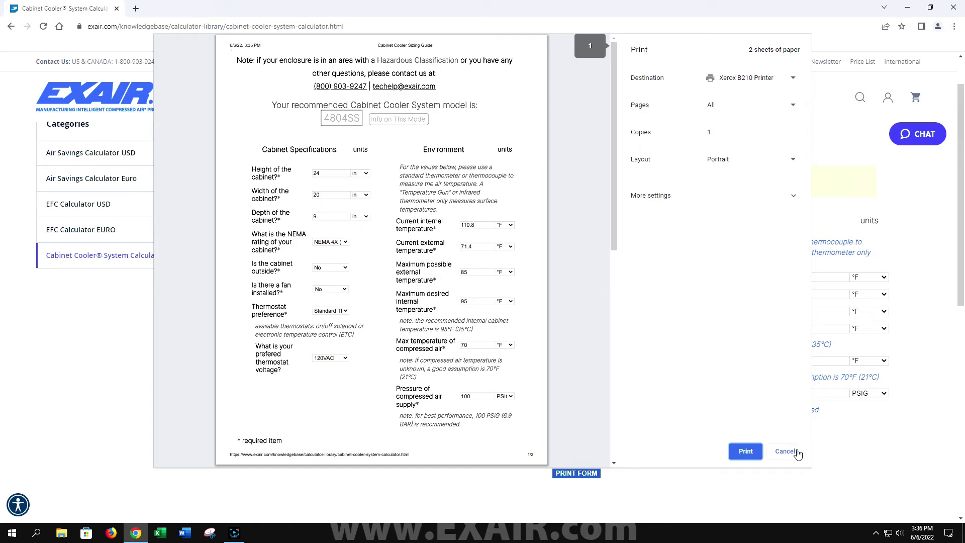
click(797, 452)
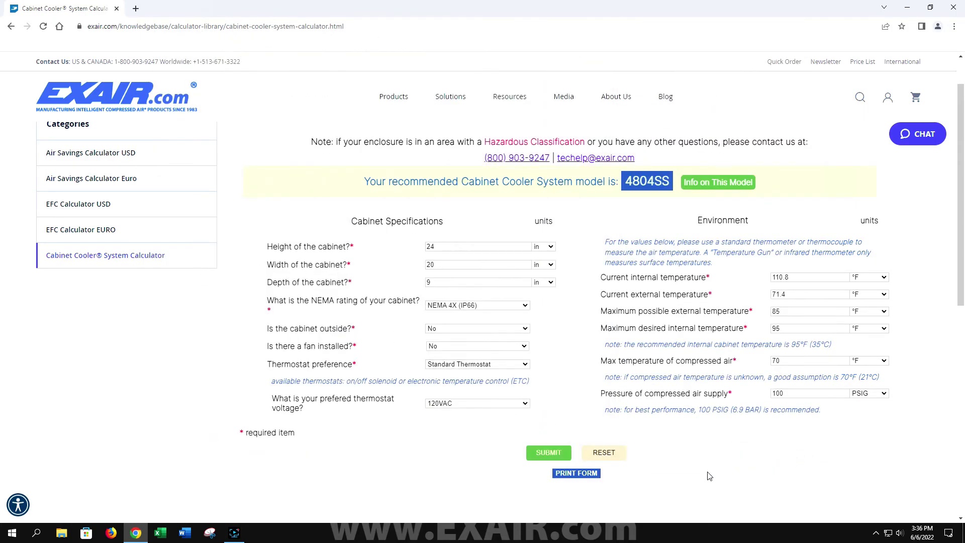